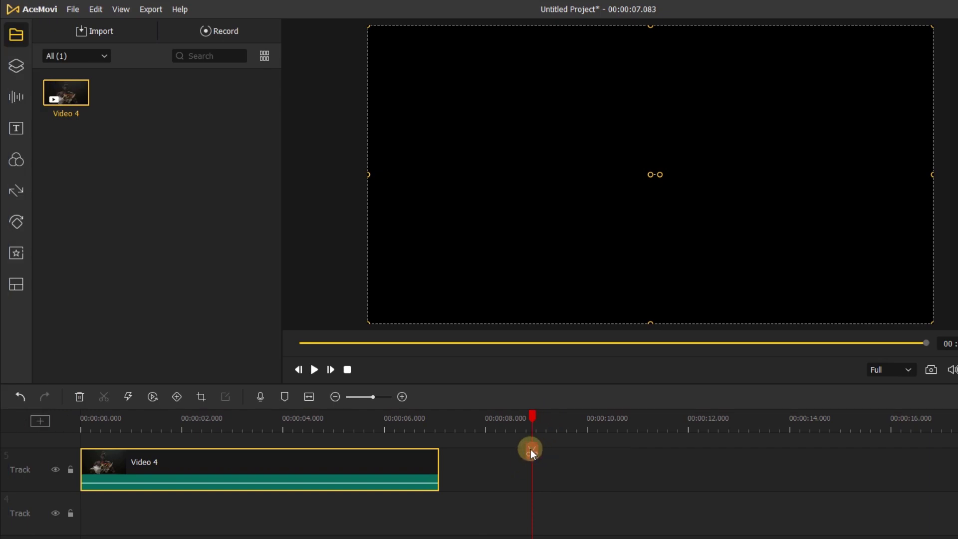
- Split the Video 4 clip at about 4.9 s, select the second piece, and open the File menu
drag(531, 449, 332, 448)
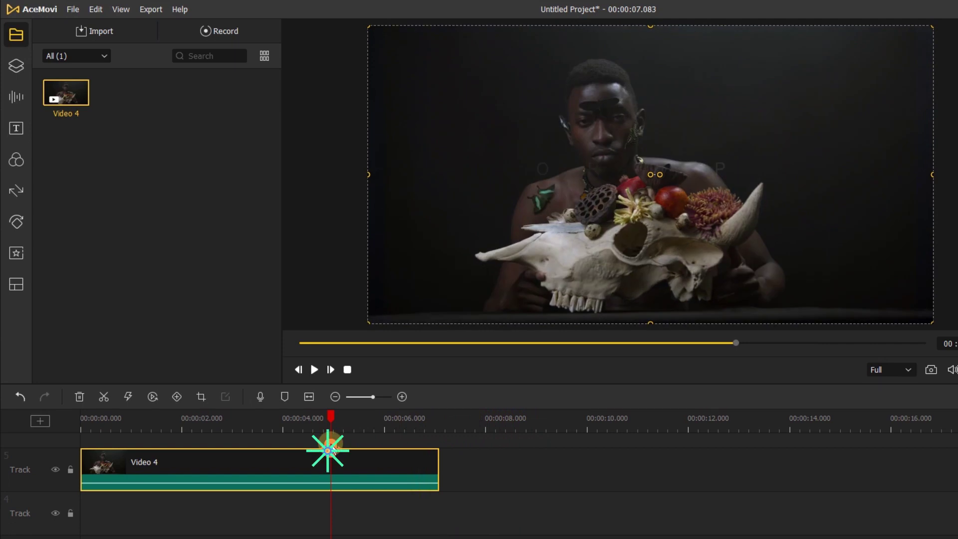
click(332, 447)
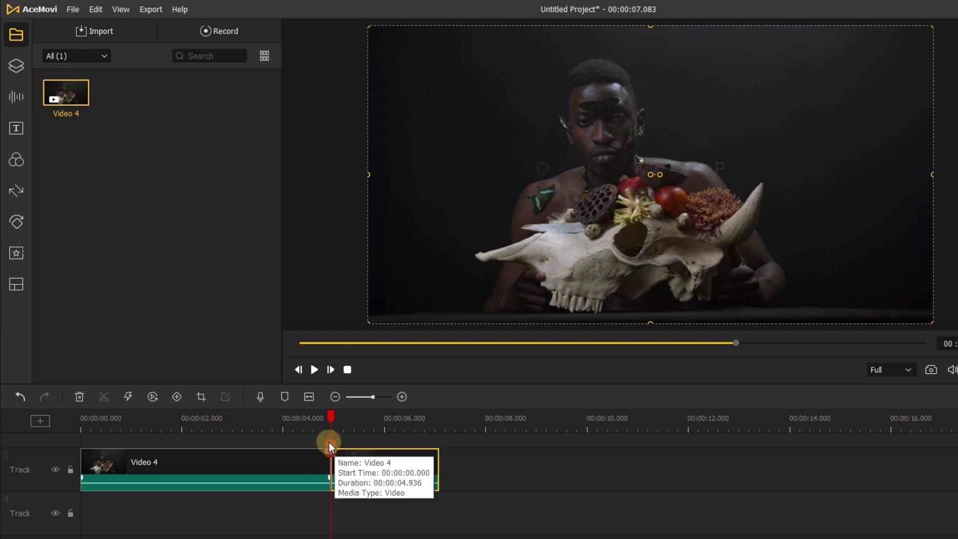
click(332, 472)
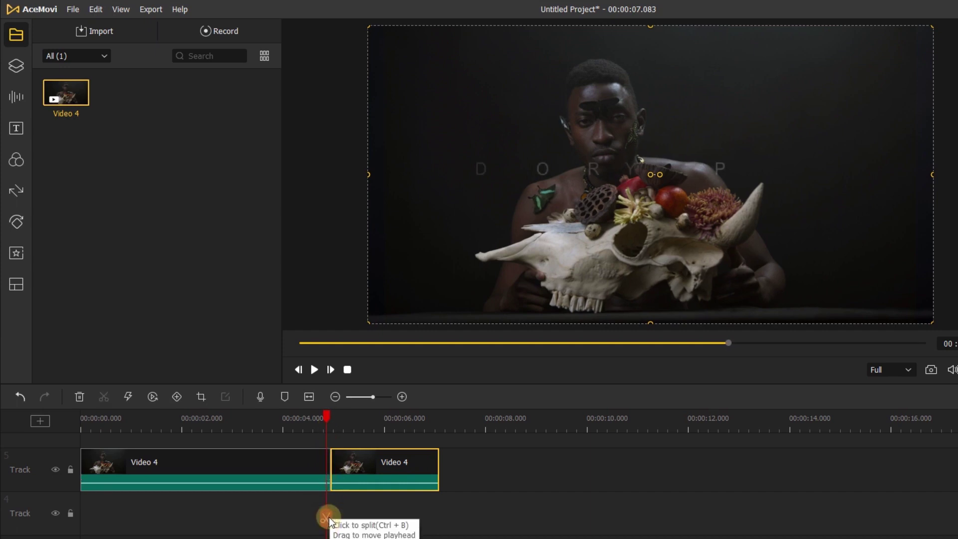
click(73, 11)
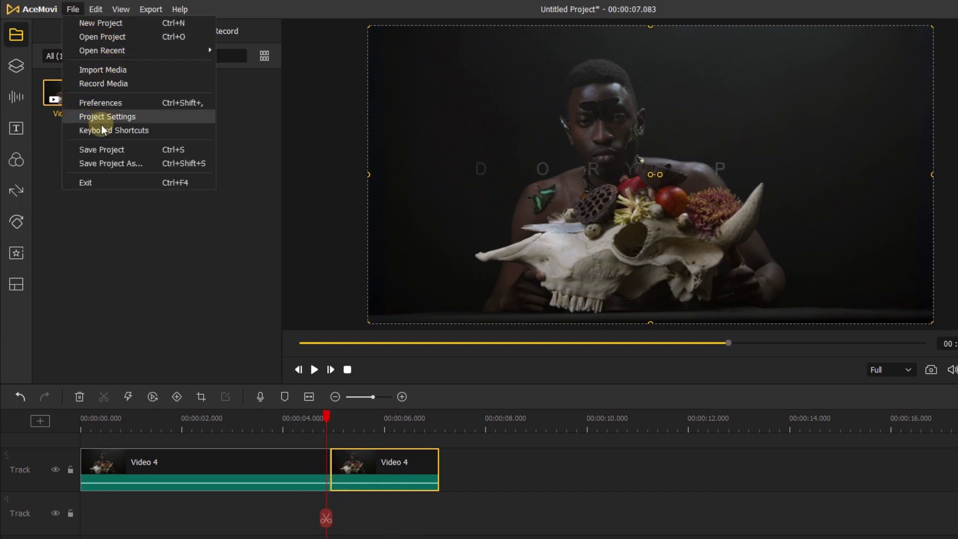
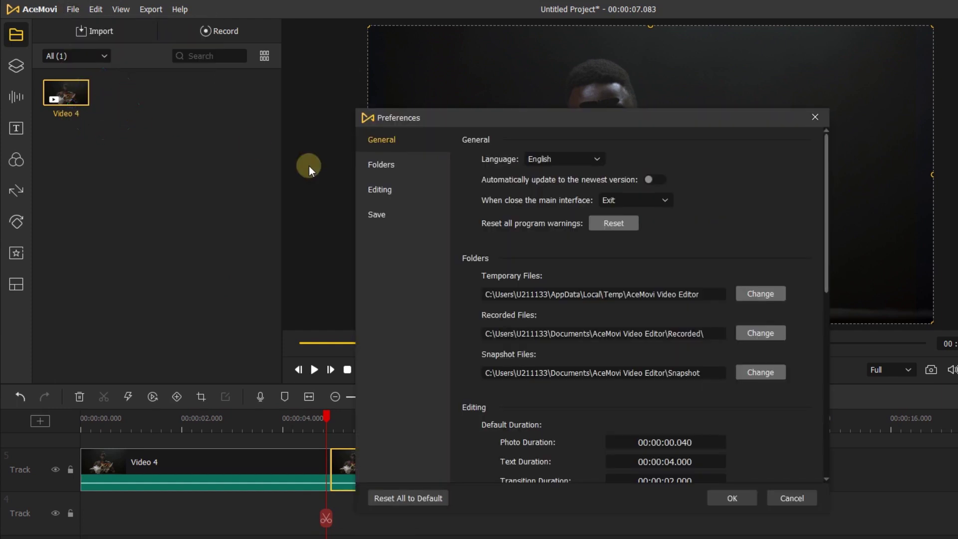
scroll(584, 352, down, 3)
scroll(621, 389, down, 2)
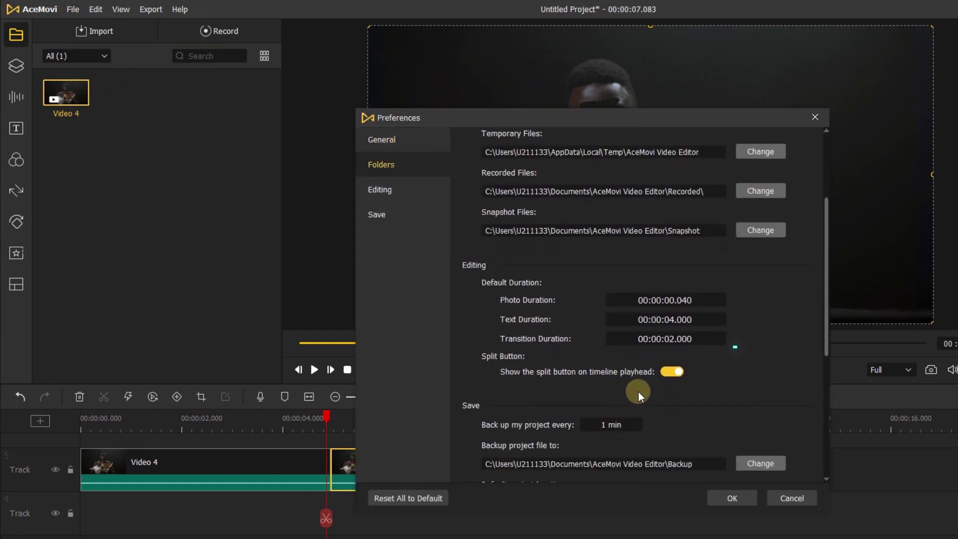
- Turn off the playhead Split Button toggle, then reopen Preferences to confirm it stays off
click(676, 370)
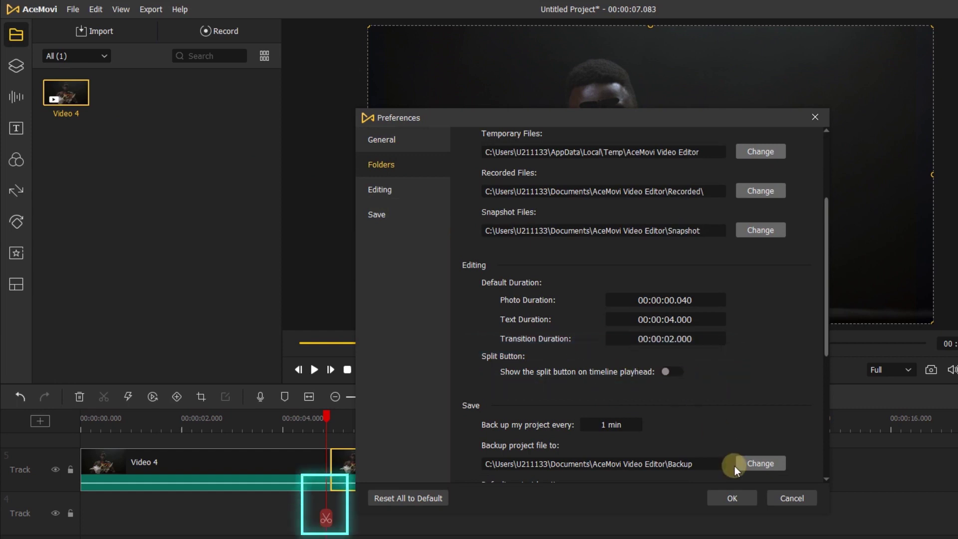
click(717, 498)
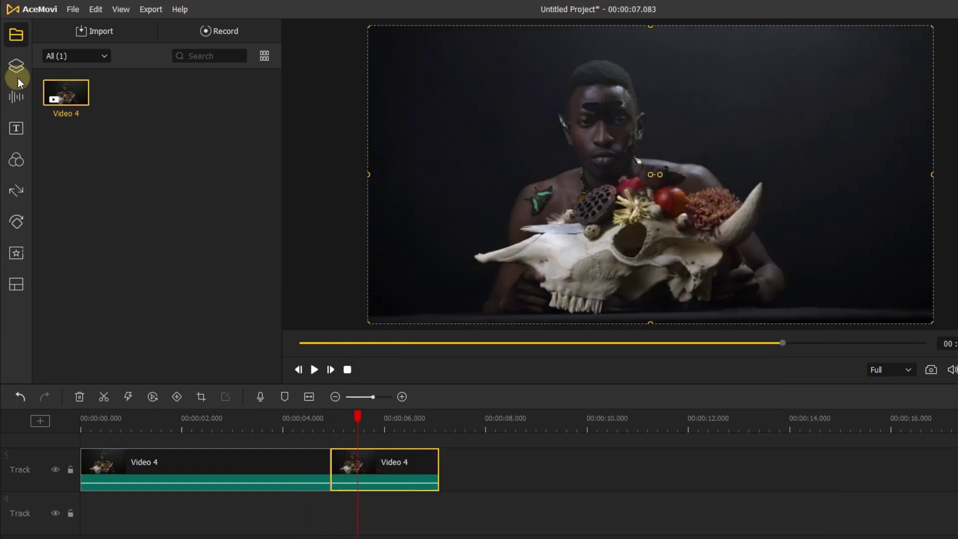
click(73, 10)
click(139, 105)
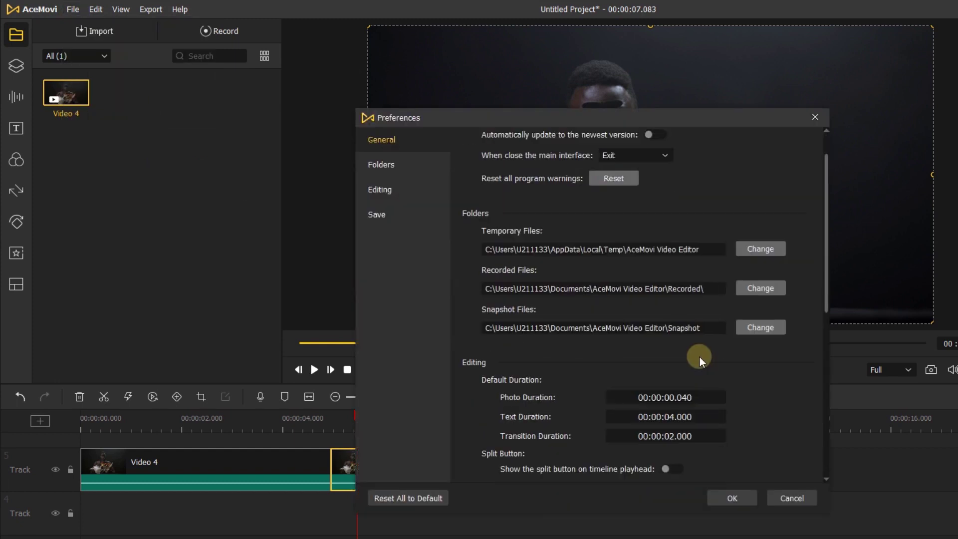
scroll(700, 356, down, 2)
- Dismiss the Preferences window with OK
click(666, 416)
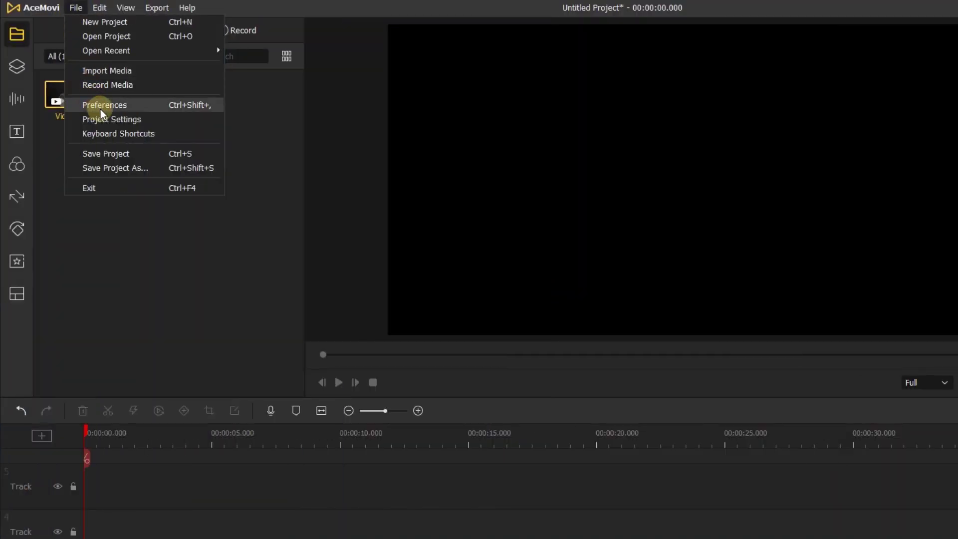
- Review the Keyboard Shortcuts list, then split the Video 4 clip at the playhead
click(108, 137)
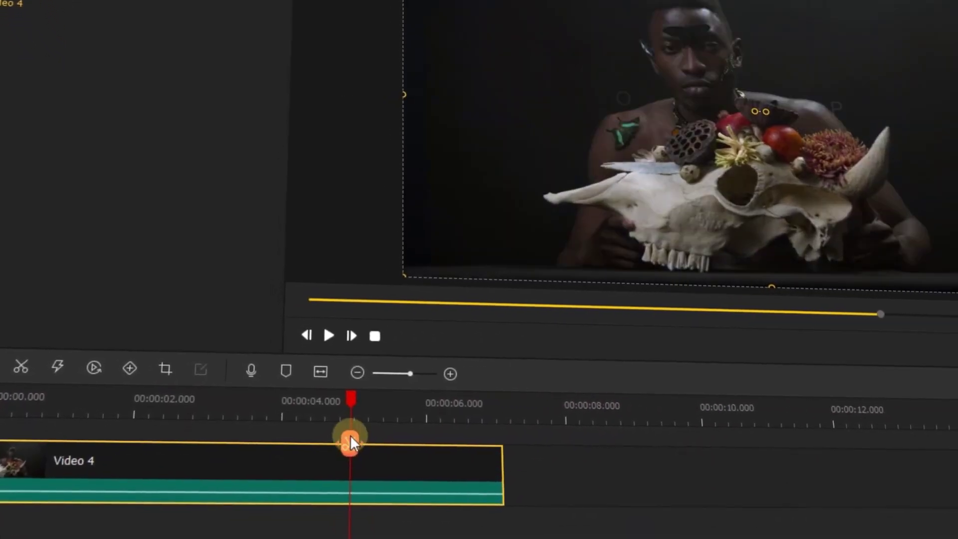
click(359, 431)
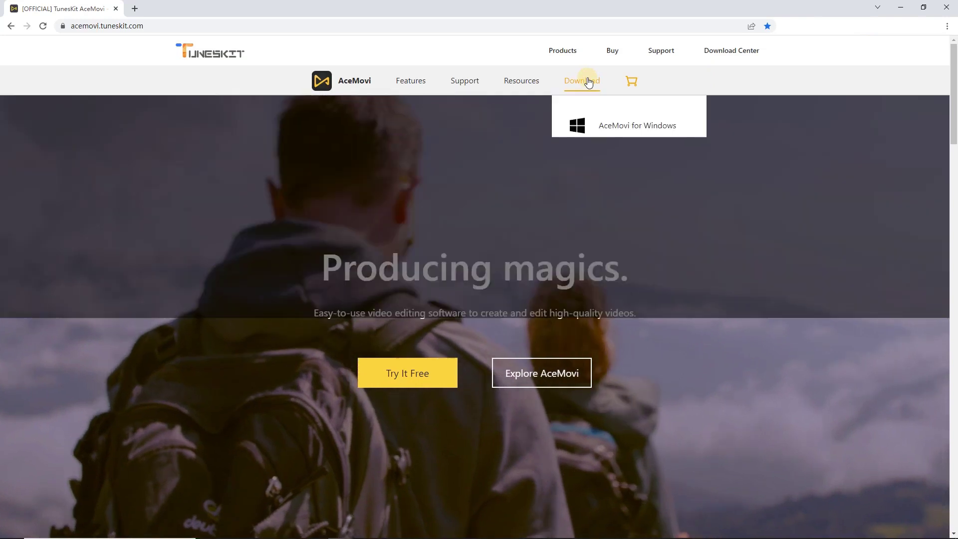
mouse_move(582, 81)
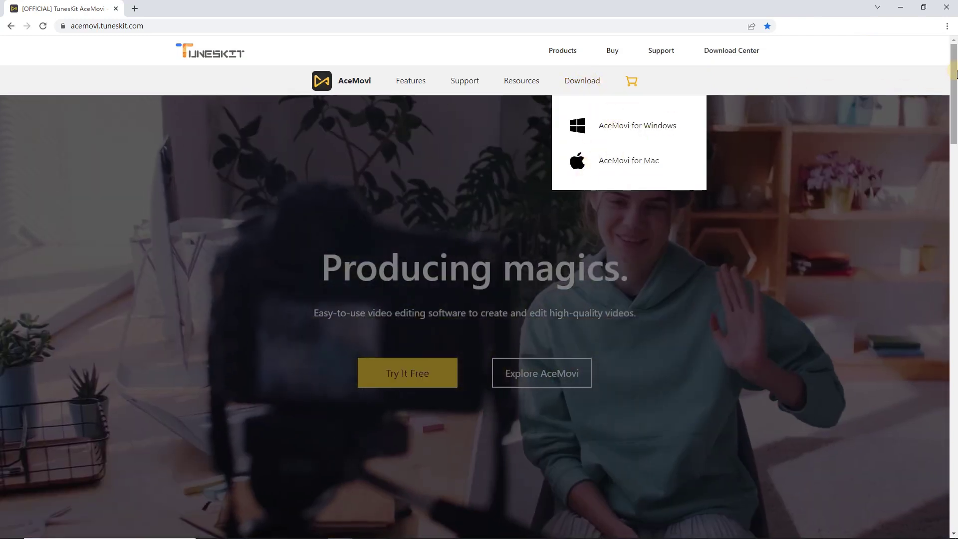
drag(953, 71, 953, 187)
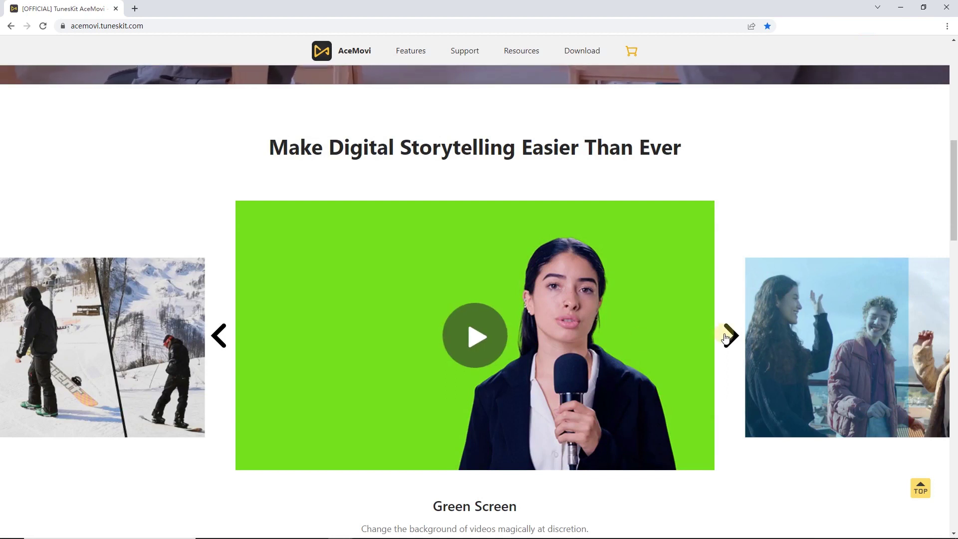
- Advance the feature showcase carousel twice to reach the Split Screen feature
click(730, 336)
scroll(730, 335, down, 1)
click(730, 288)
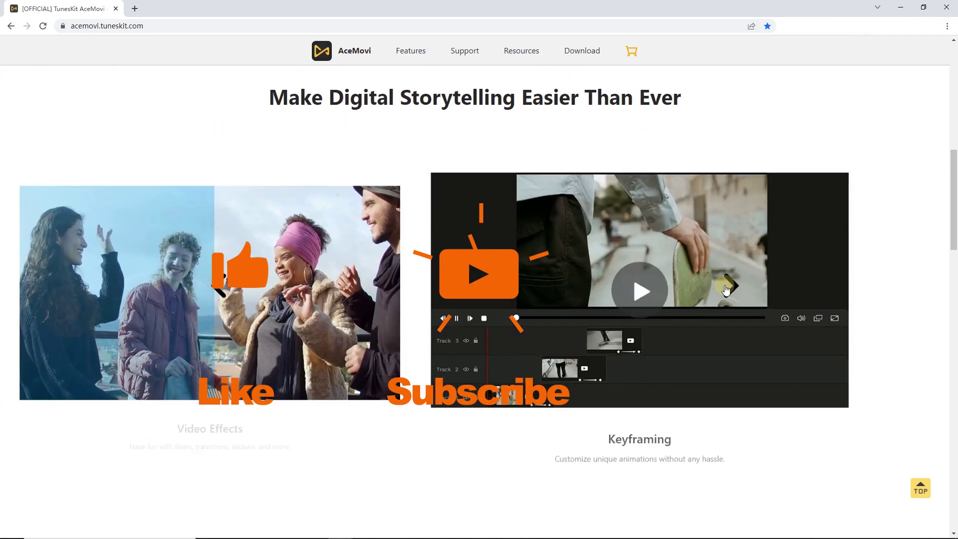